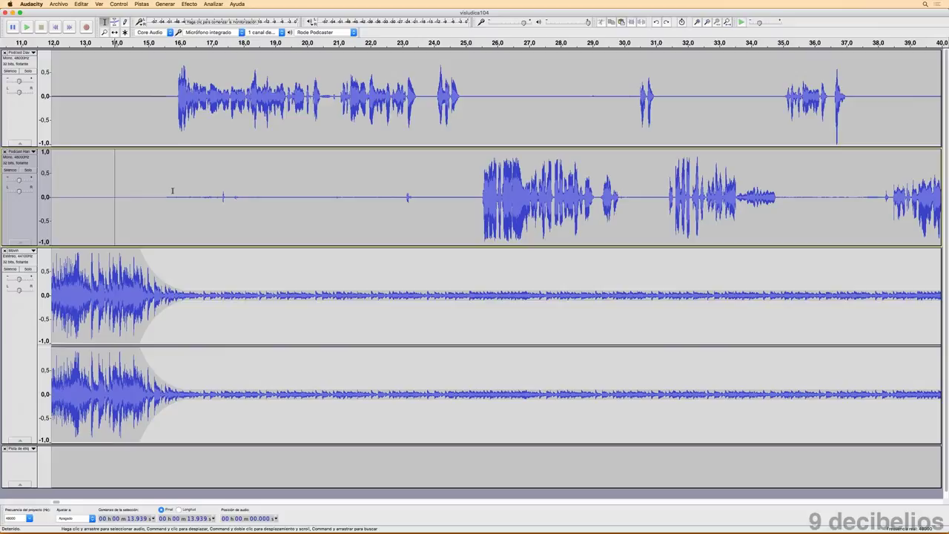
- Select about 15.5 to 24.8 s of the second track, try deleting that stretch, and undo the deletion
left_click_drag(164, 185, 460, 186)
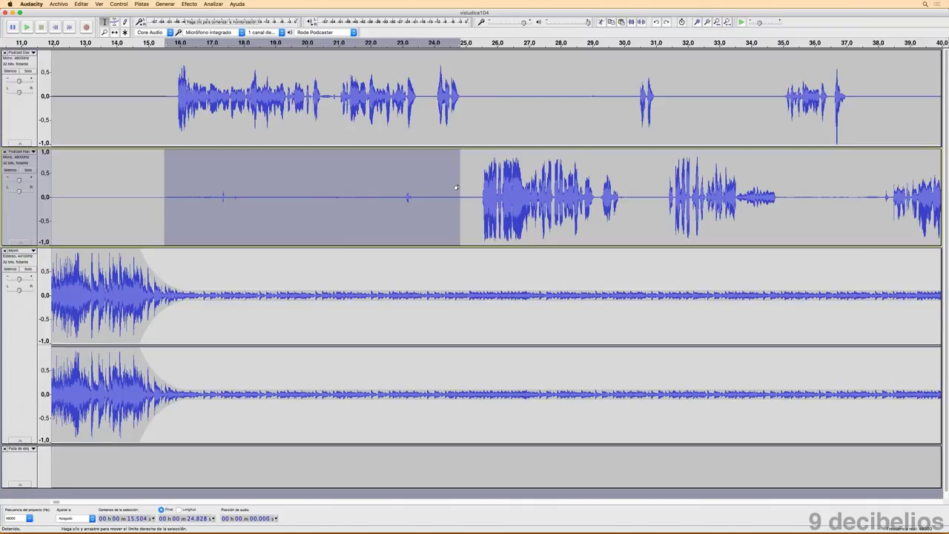
key("Delete")
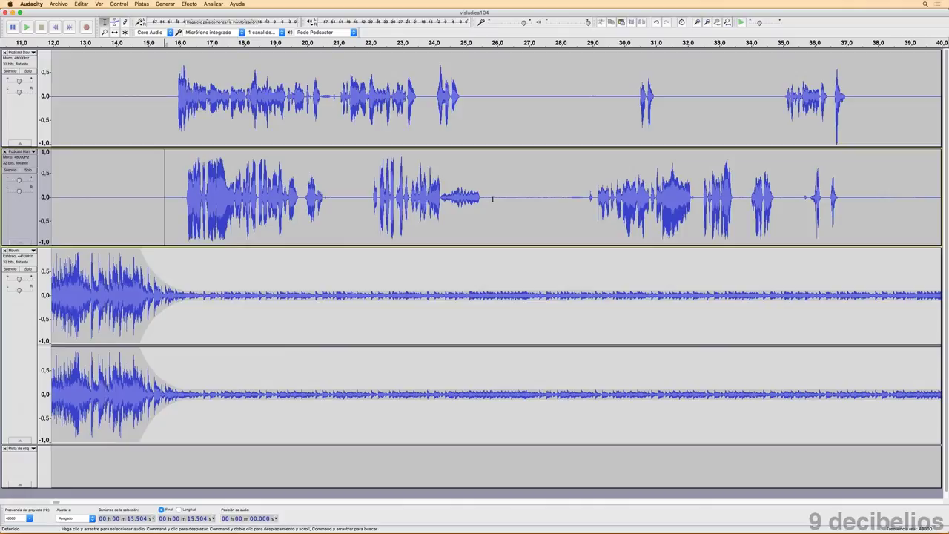
key("super+z")
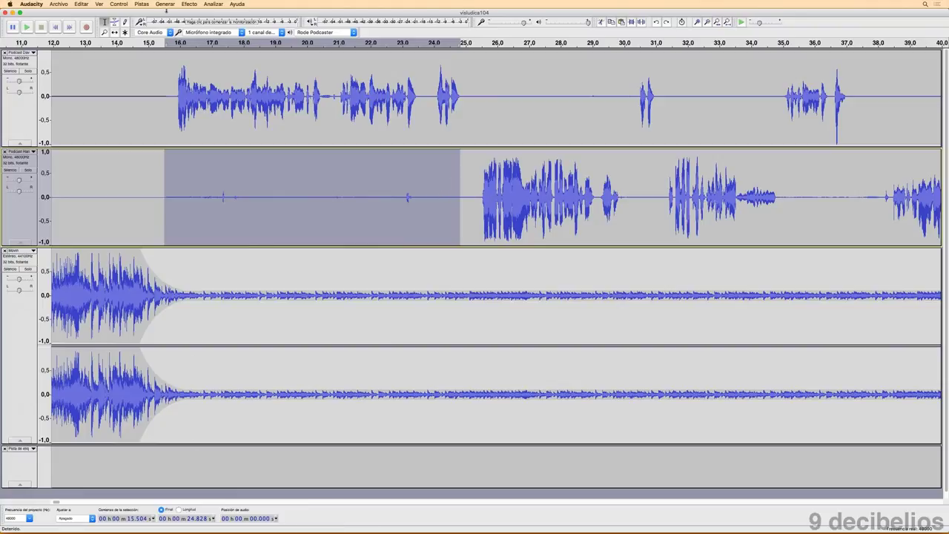
- Replace the selected noisy stretch of the second track with generated silence of the same duration and clear the selection
left_click(165, 3)
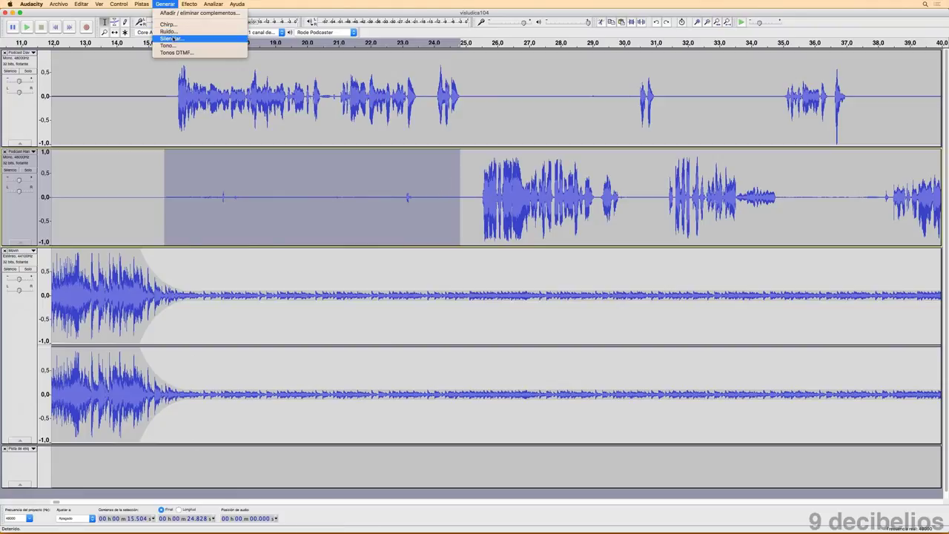
left_click(170, 38)
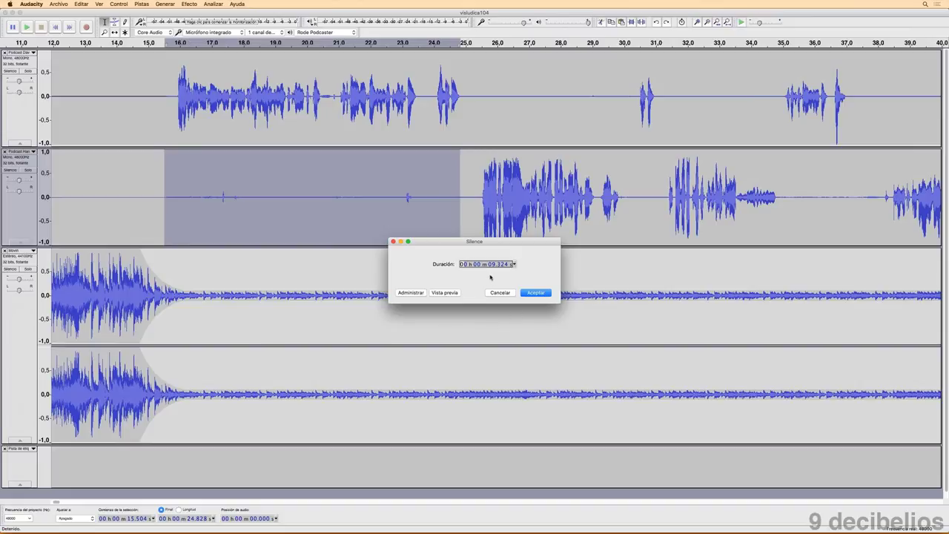
left_click(538, 293)
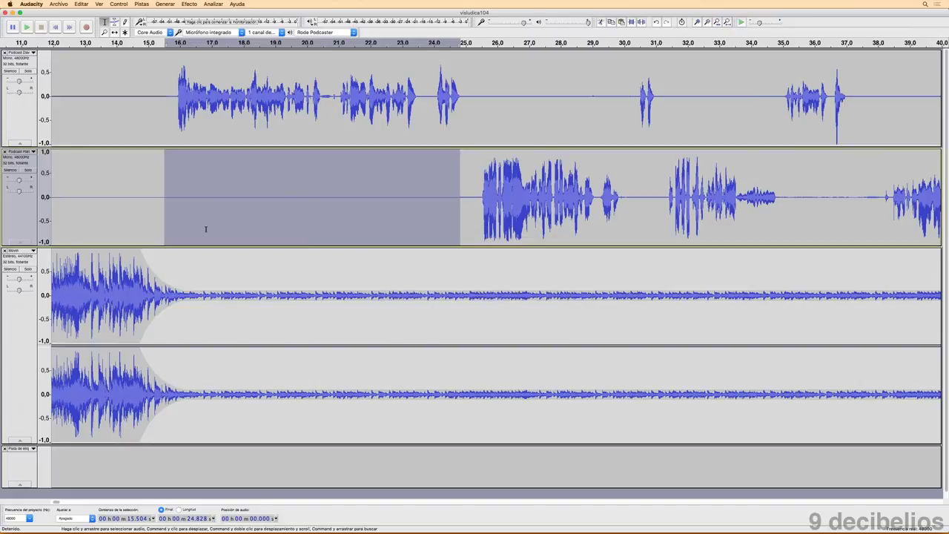
left_click_drag(176, 185, 453, 184)
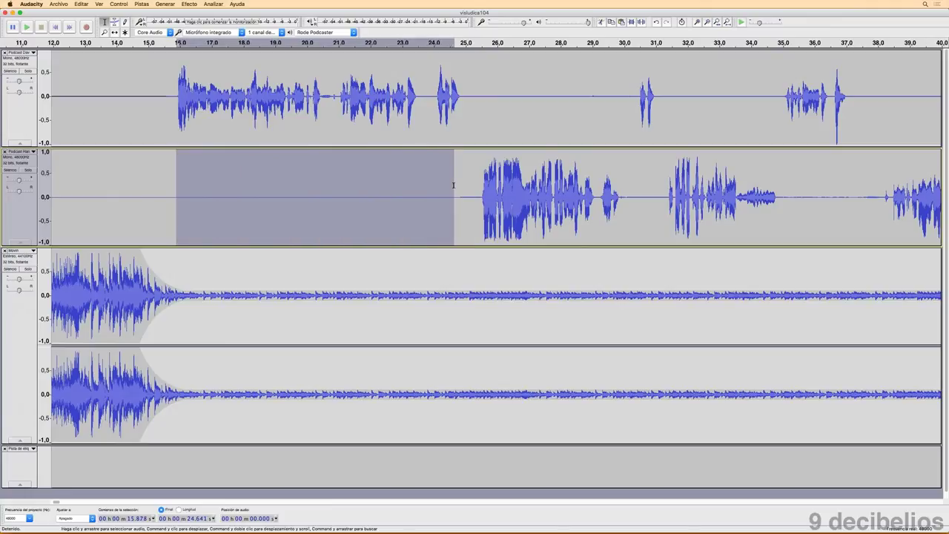
left_click(468, 184)
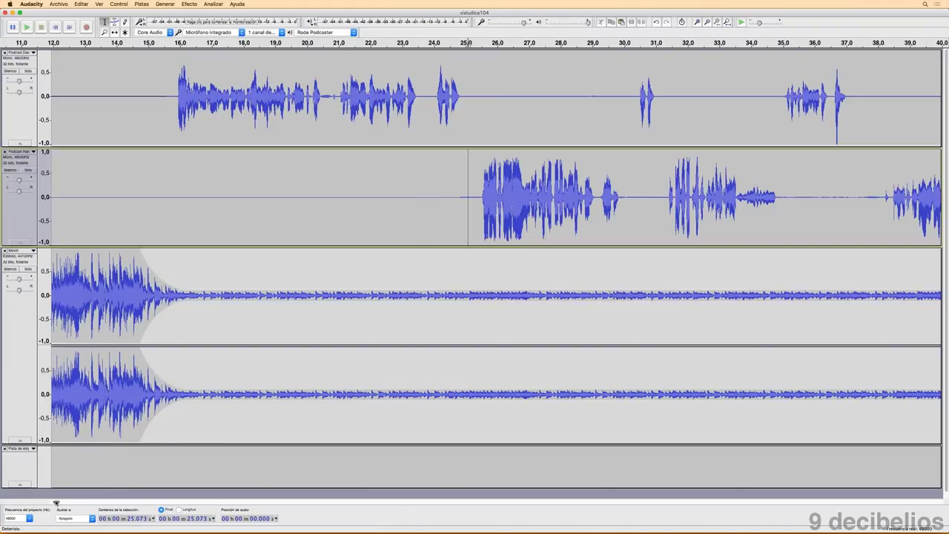
- Solo the second track and listen to its small noise between about 1:09.3 and 1:10.0
left_click_drag(56, 503, 61, 503)
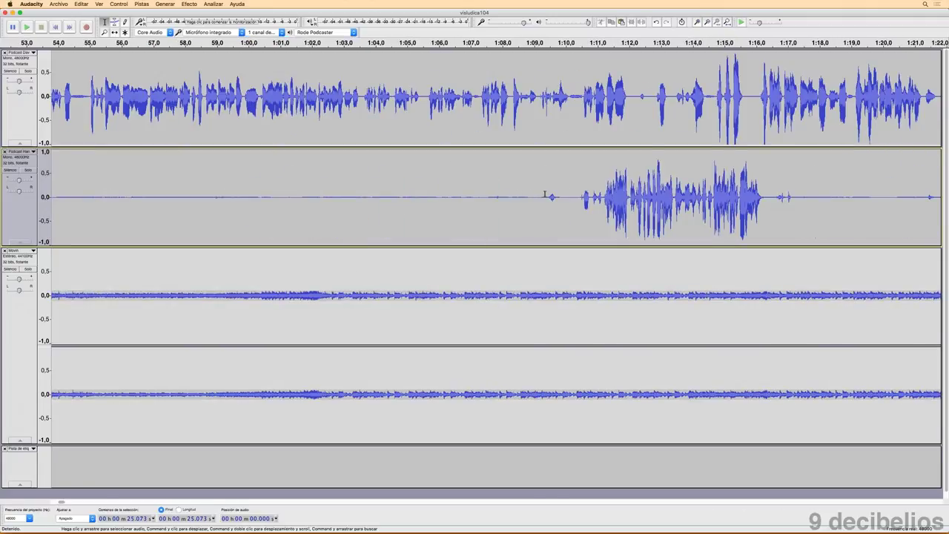
left_click(28, 169)
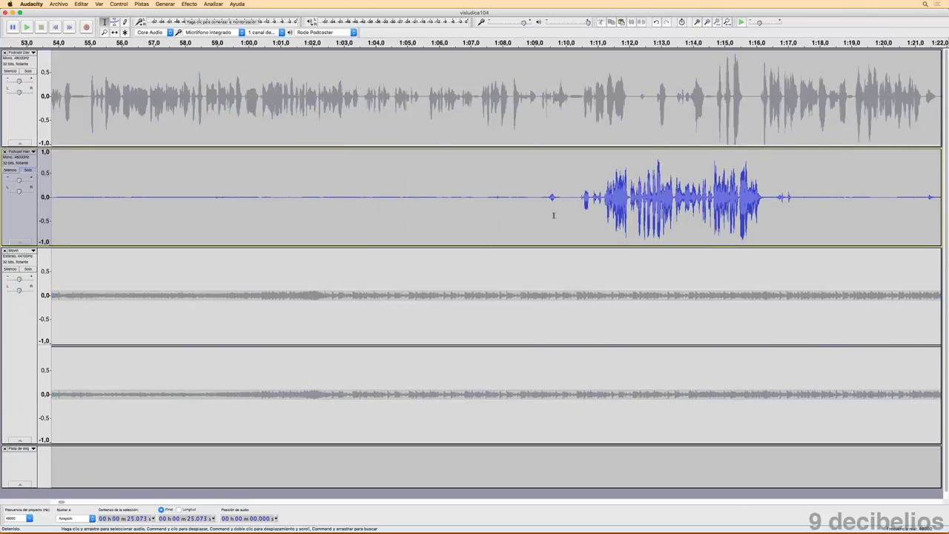
left_click_drag(543, 196, 564, 197)
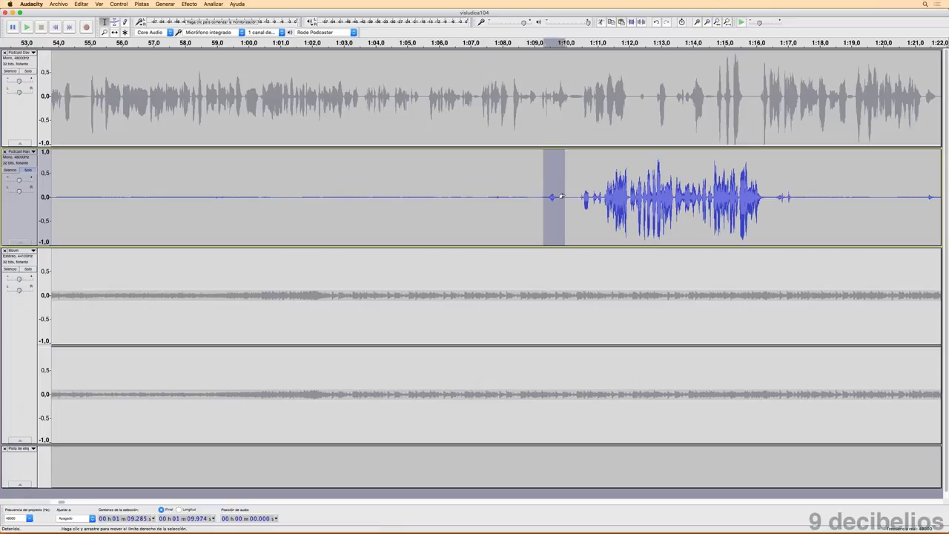
key("space")
- Extend the second track's selection to about 1:11.2, listen to it, and replace it with generated silence
left_click_drag(564, 202, 600, 197)
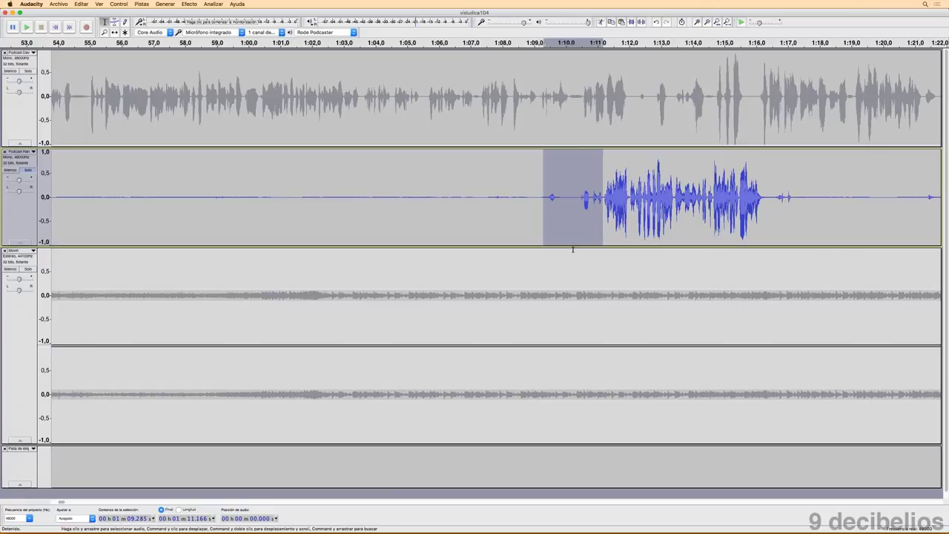
key("space")
left_click(164, 3)
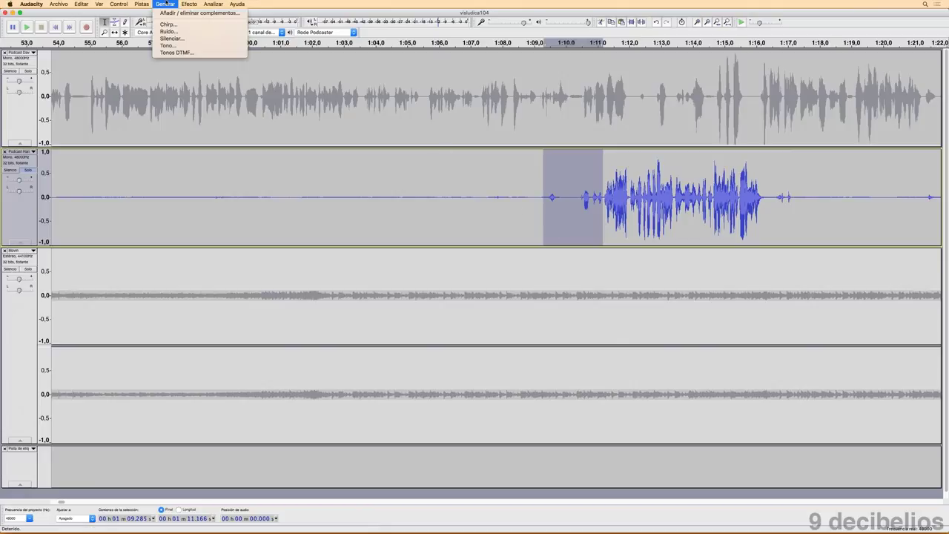
left_click(172, 39)
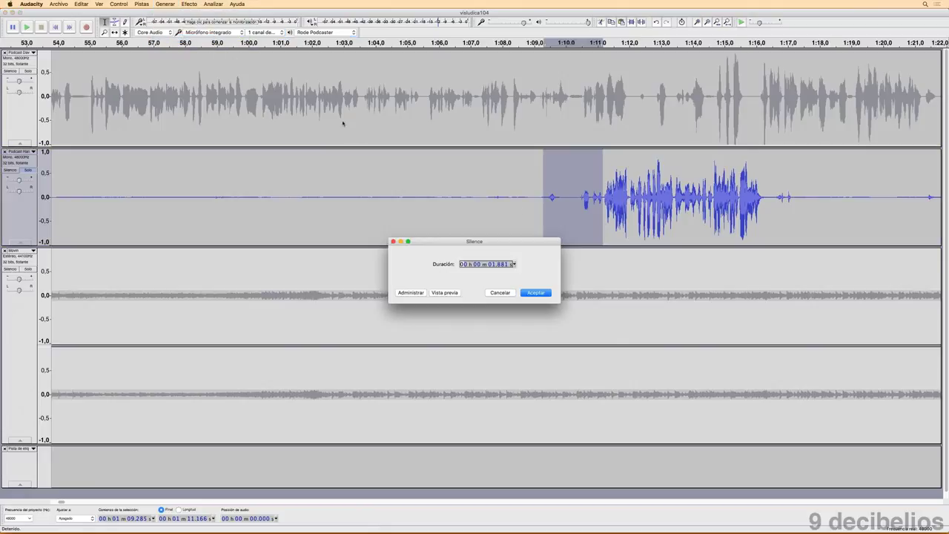
left_click(535, 292)
left_click(530, 211)
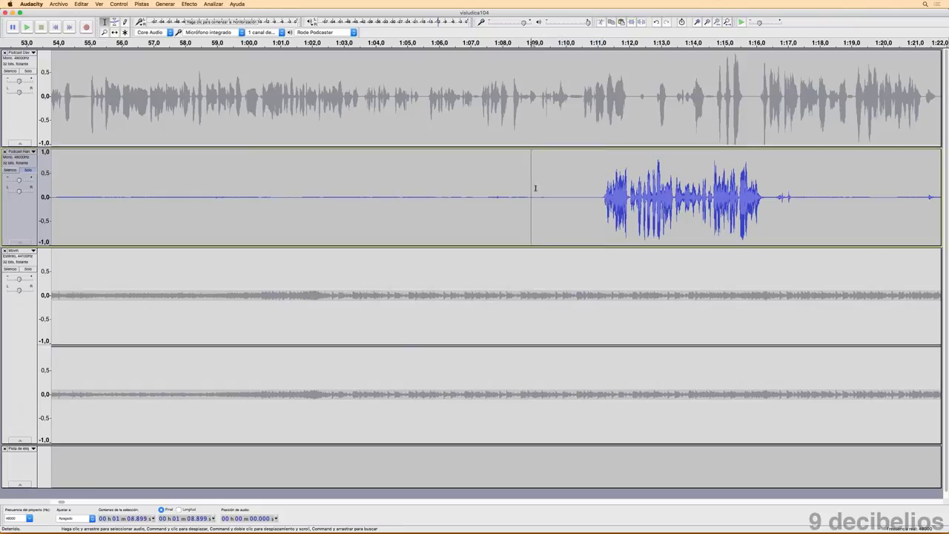
- Play the second track from about 1:08.8 to 1:11.2 to check the silenced passage before the speech
left_click_drag(528, 181, 602, 180)
key("space")
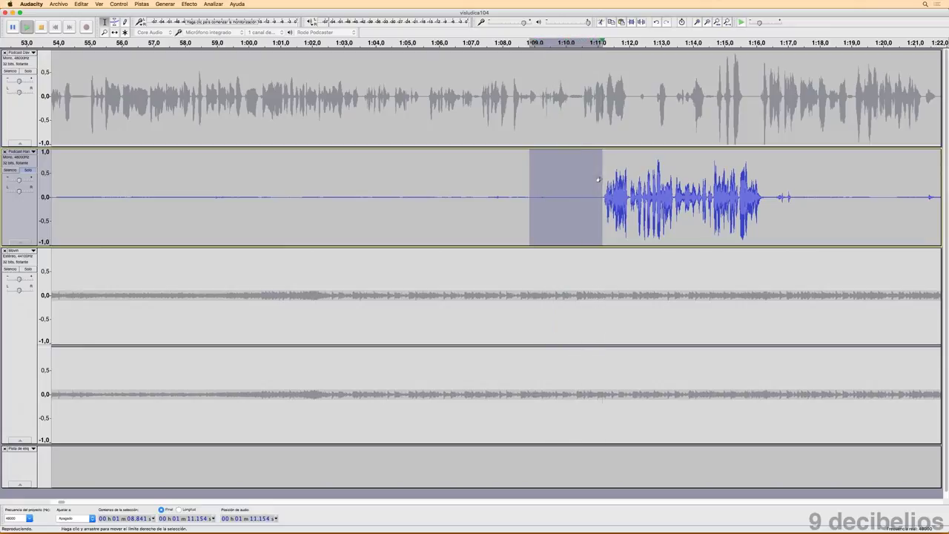
left_click(503, 172)
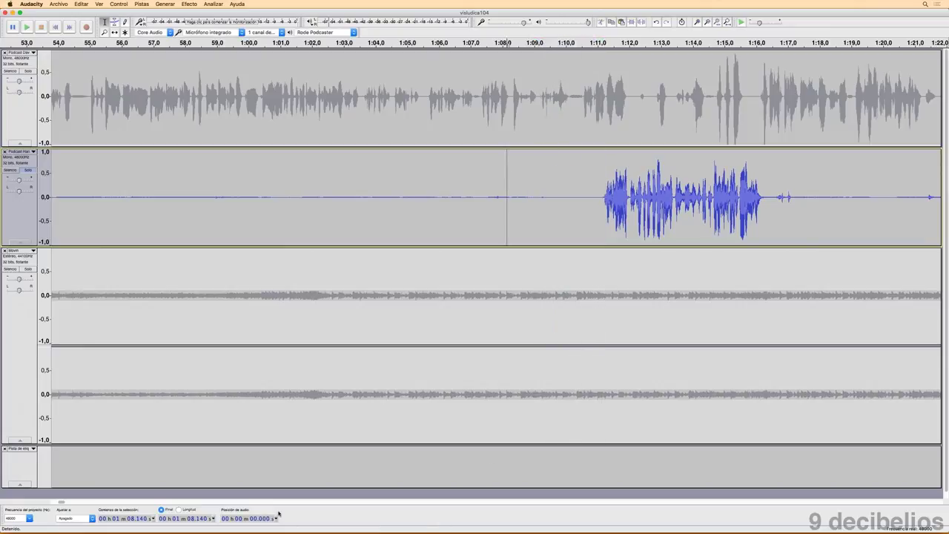
- Select the knock and small noise on the second track from about 2:11.5 to 2:16.0 and listen to them
mouse_move(58, 500)
left_mouse_down()
mouse_move(81, 502)
mouse_move(69, 502)
left_mouse_up()
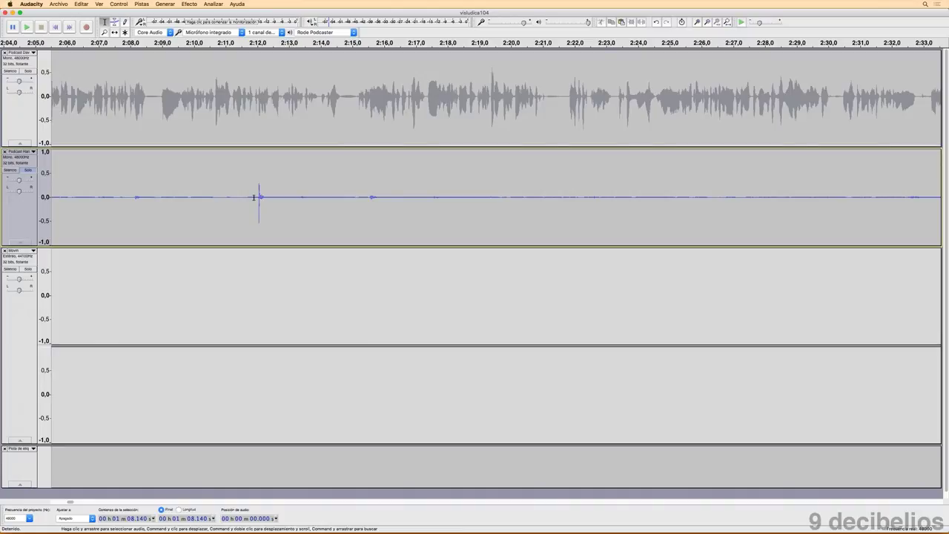
scroll(239, 192, "down", 1)
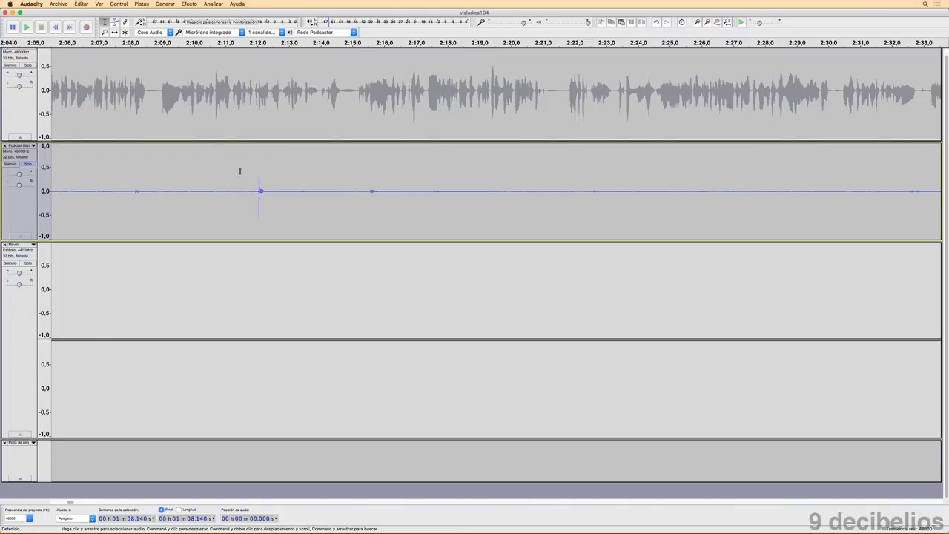
left_click_drag(240, 171, 385, 174)
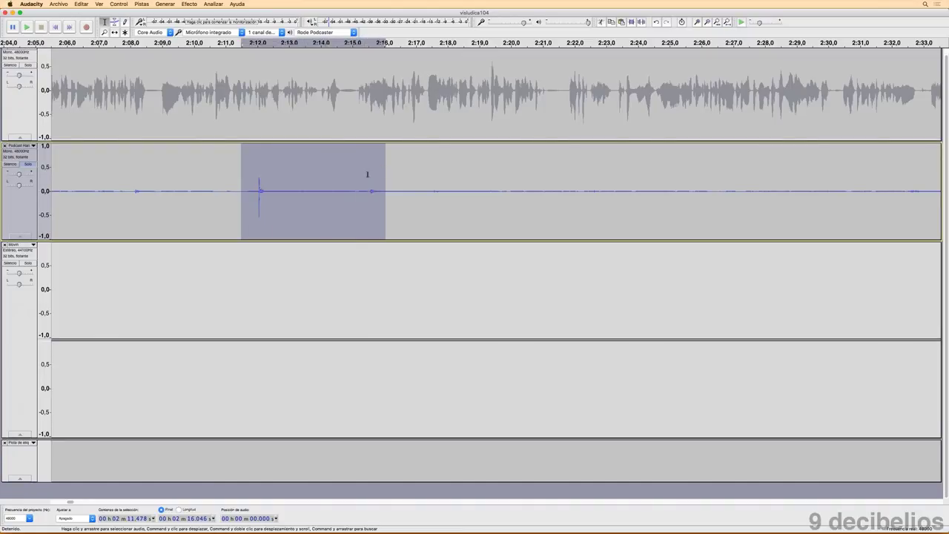
key("space")
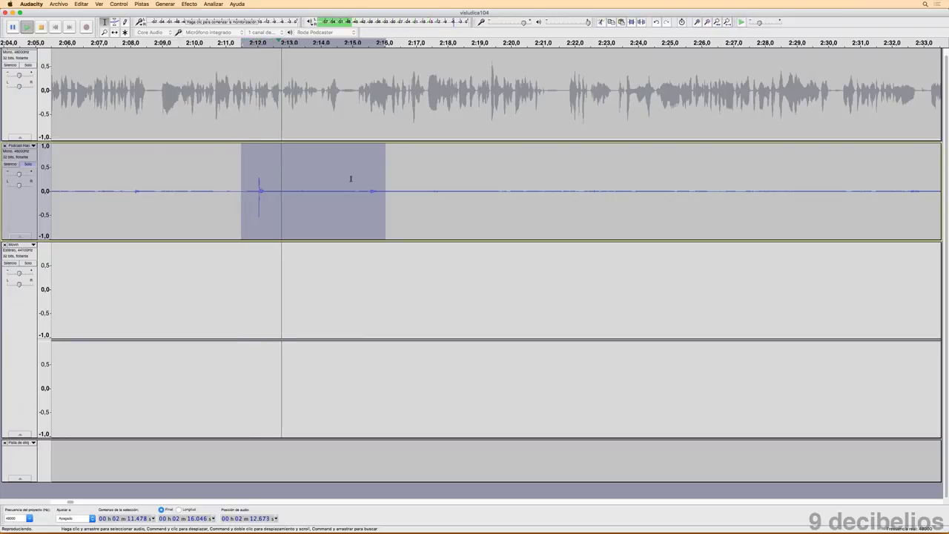
key("space")
left_click(163, 4)
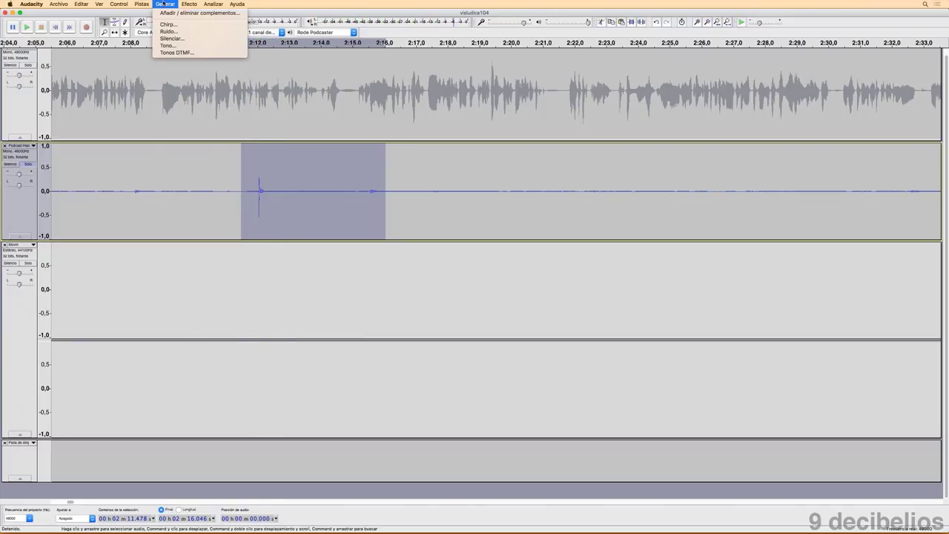
left_click(167, 32)
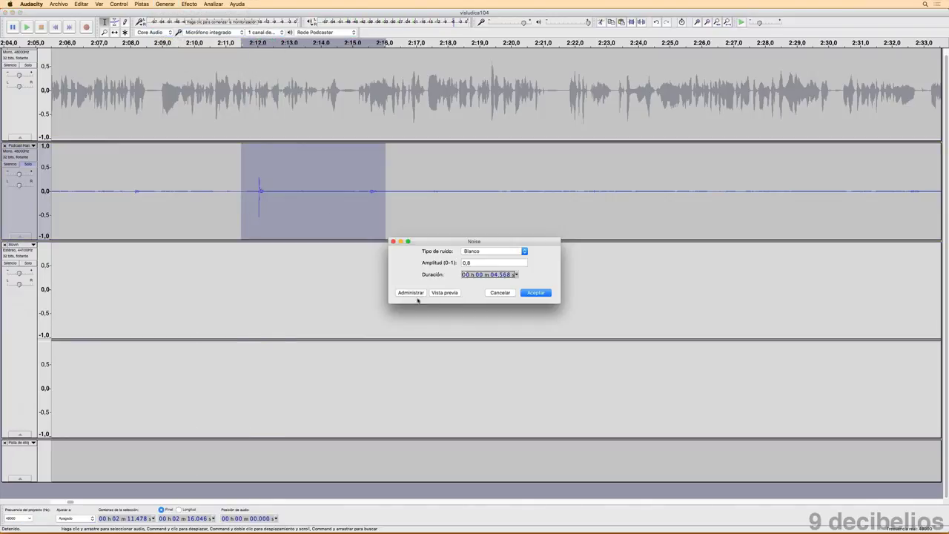
left_click(499, 291)
- Generate silence over the selected knock on the second track, keeping the duration of 4.568 s
left_click(165, 4)
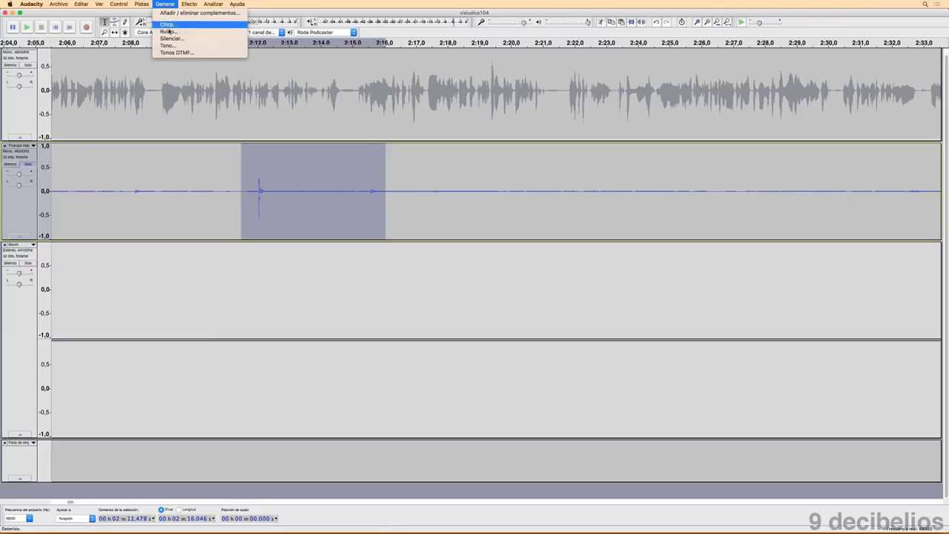
left_click(167, 40)
left_click(524, 292)
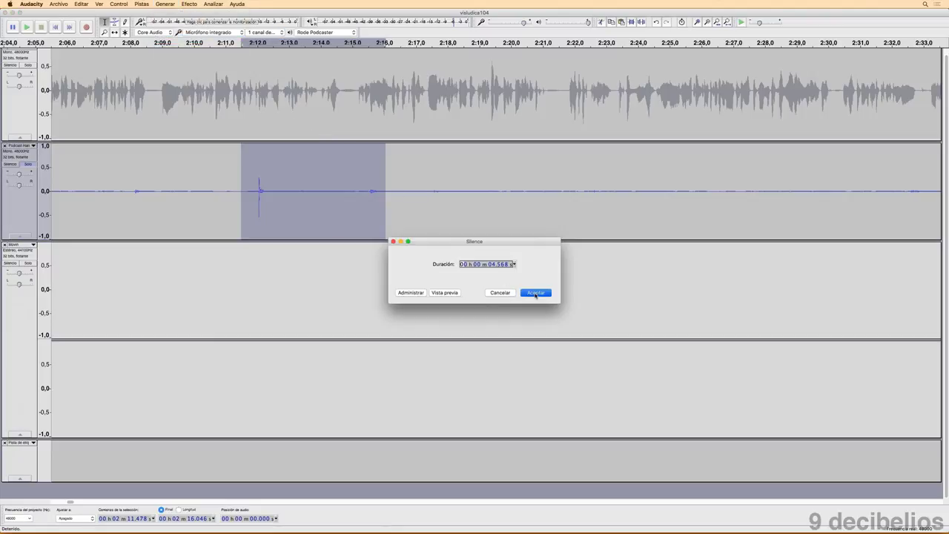
left_click(401, 182)
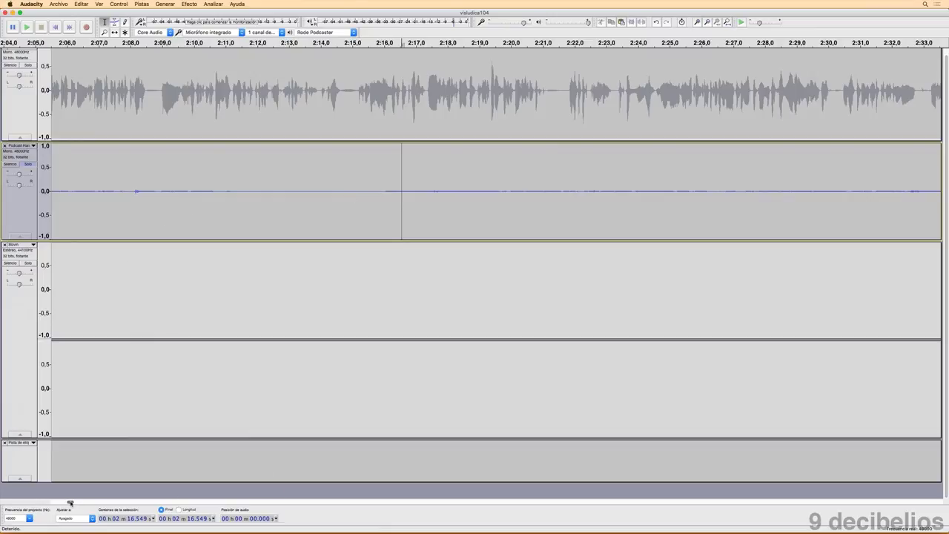
- Select the noise spike on the first track from about 9:34.3 to 9:36.7, solo that track, and play the selection
left_click_drag(69, 502, 80, 503)
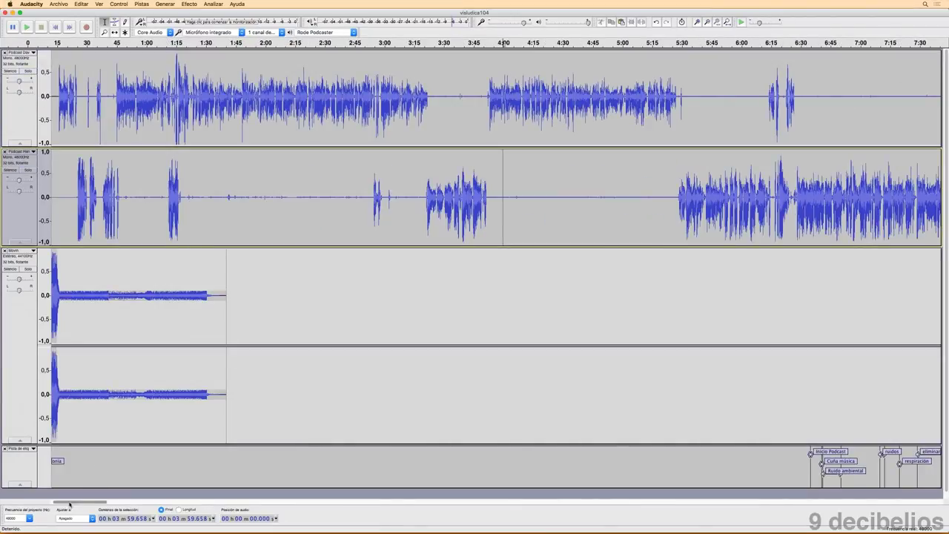
left_click_drag(70, 504, 130, 503)
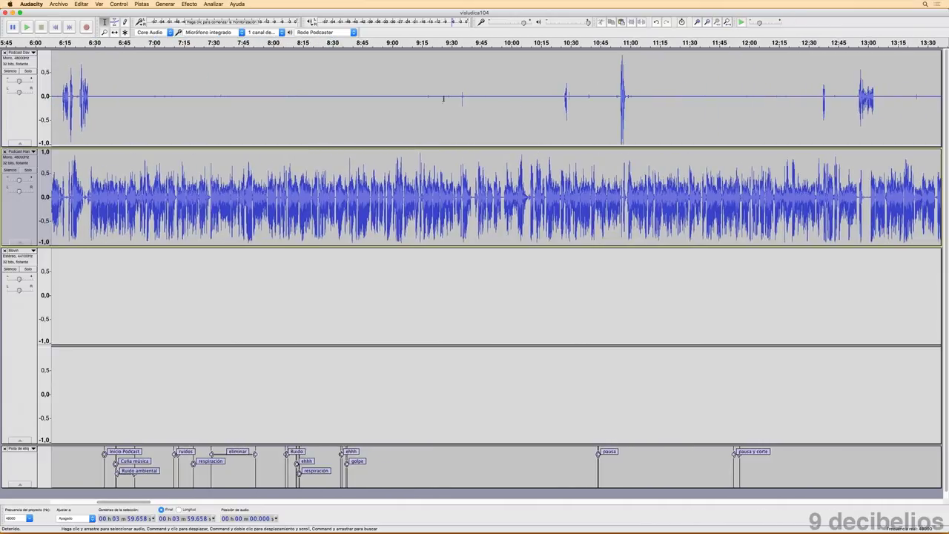
left_click_drag(460, 92, 464, 91)
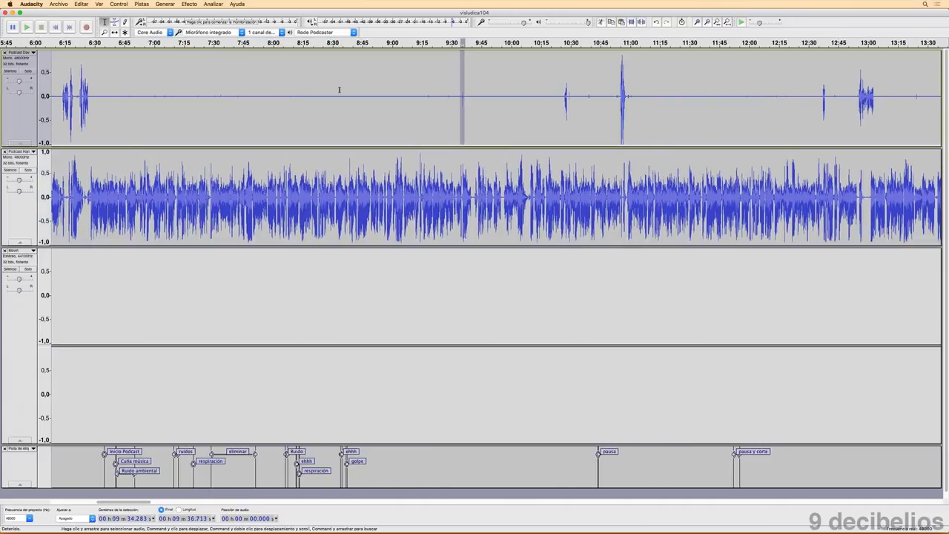
left_click(27, 71)
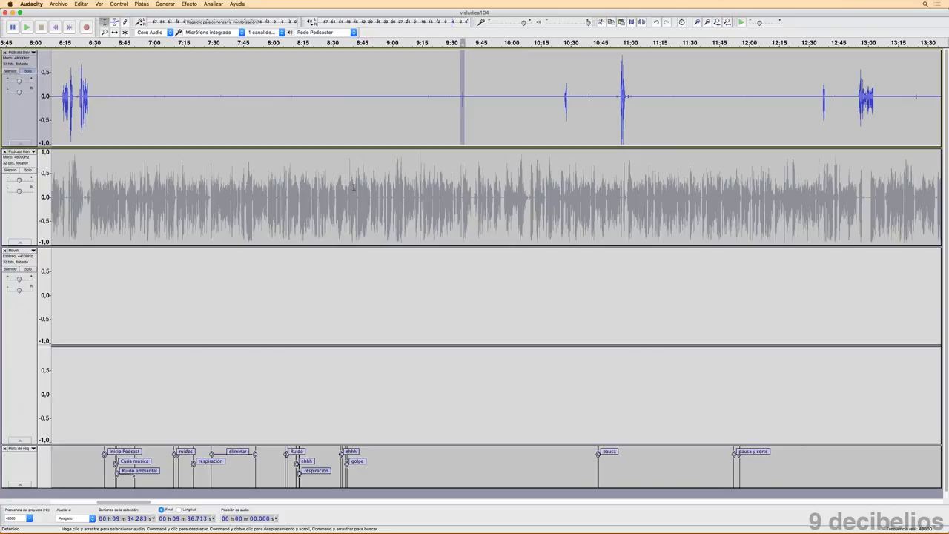
key("space")
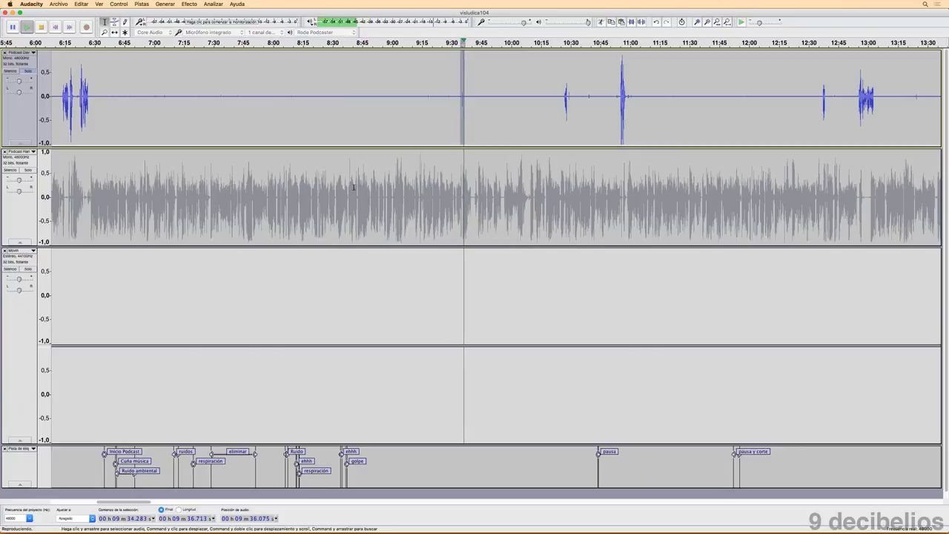
- Replace the selected noise spike on the first track with generated silence and clear the selection
left_click(164, 3)
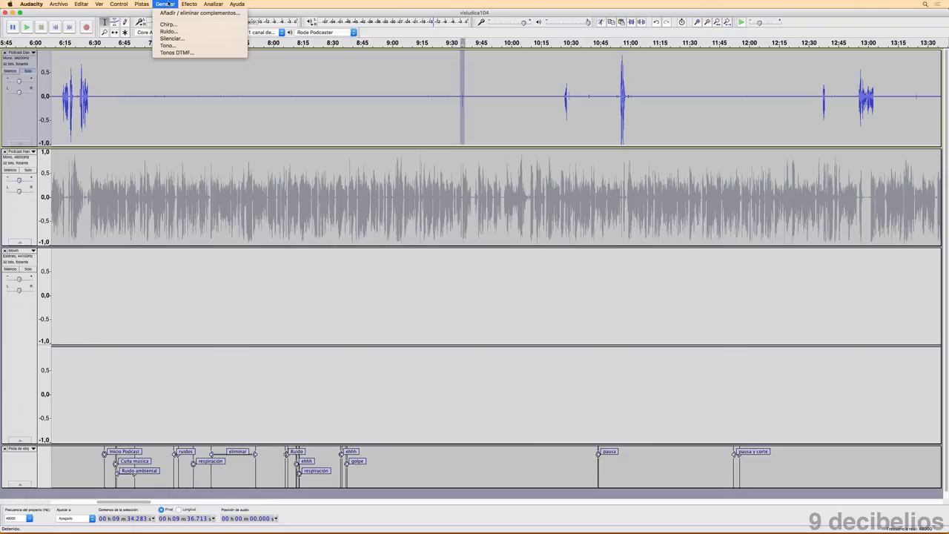
left_click(172, 42)
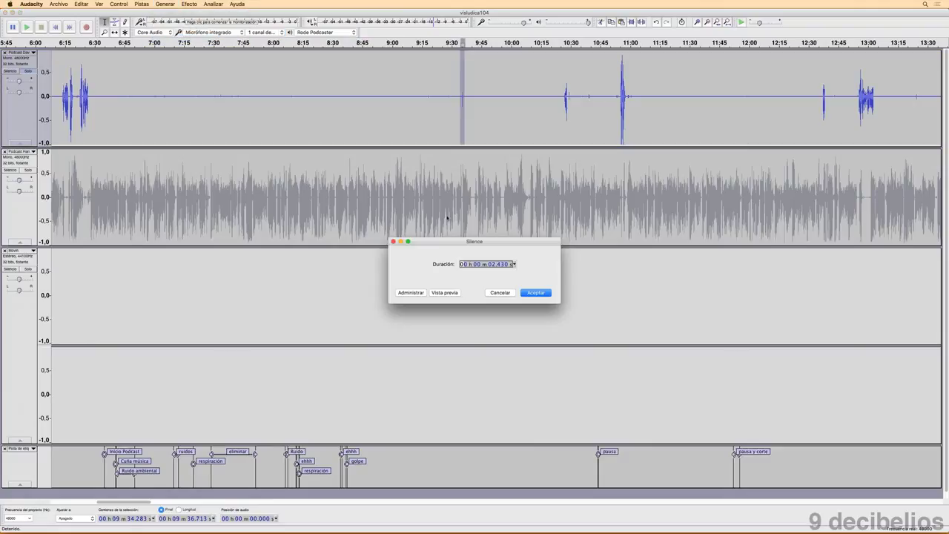
left_click(545, 294)
left_click(491, 105)
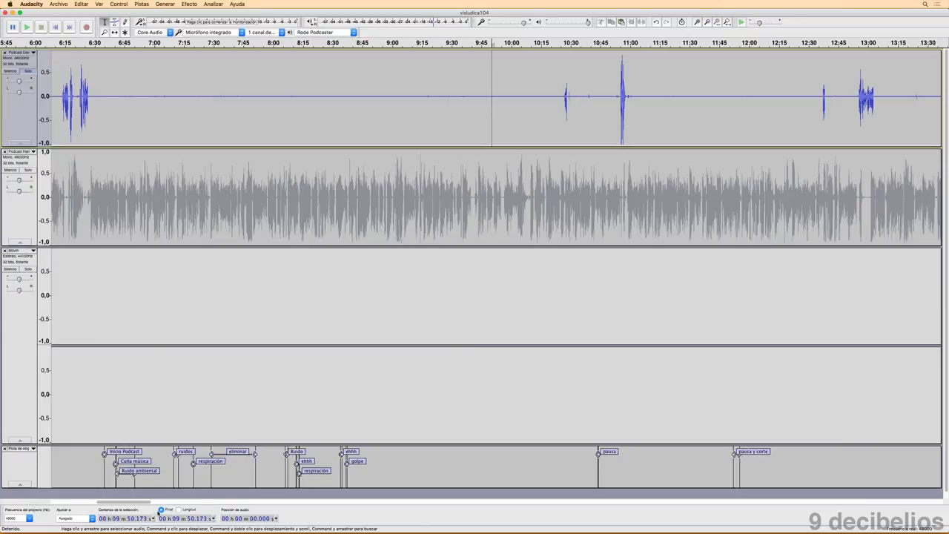
left_click_drag(147, 505, 98, 505)
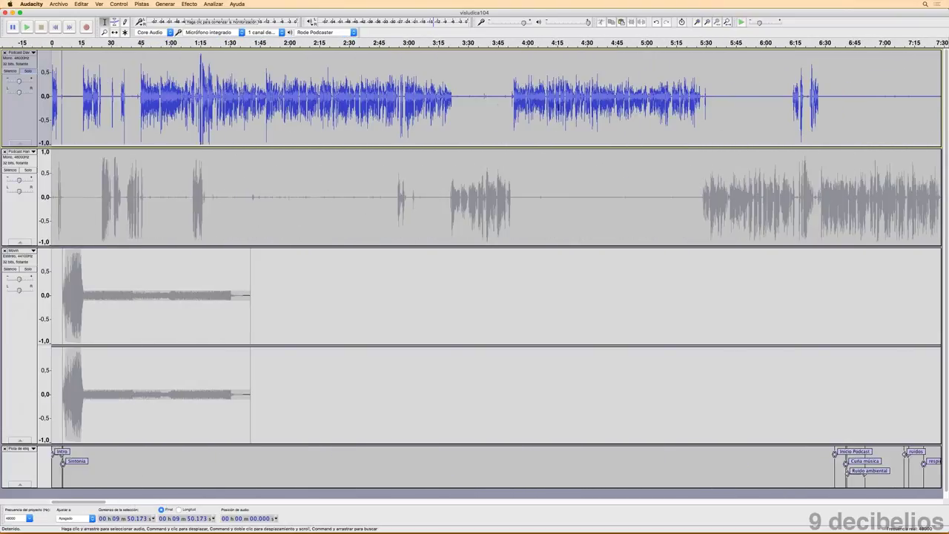
- Select the first track's speech section from about 3:50.3 to 5:33.9 and split it off into a new track
left_click_drag(508, 96, 714, 96)
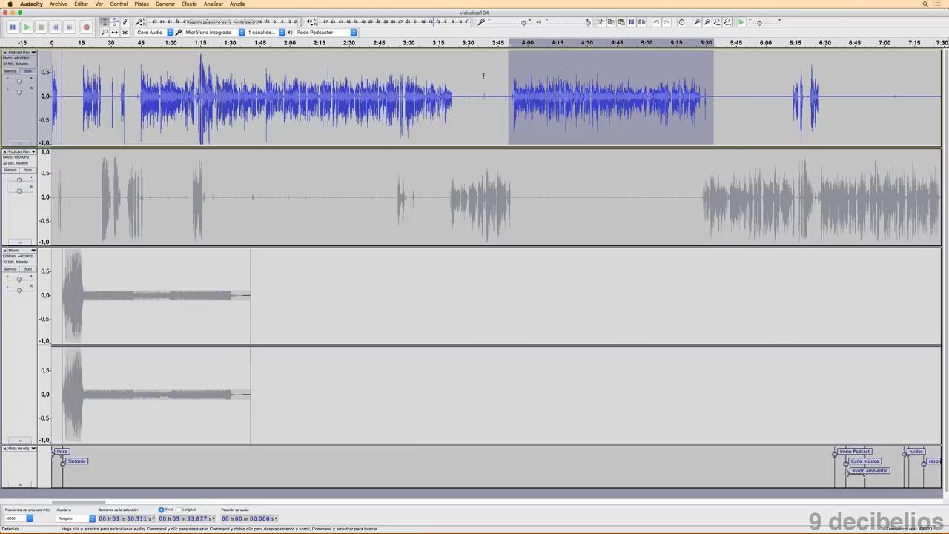
left_click(81, 4)
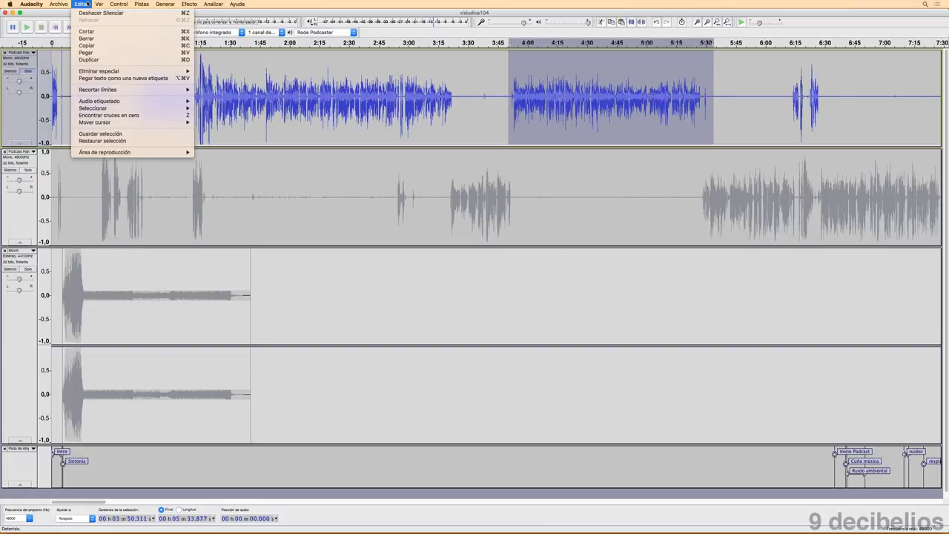
mouse_move(126, 90)
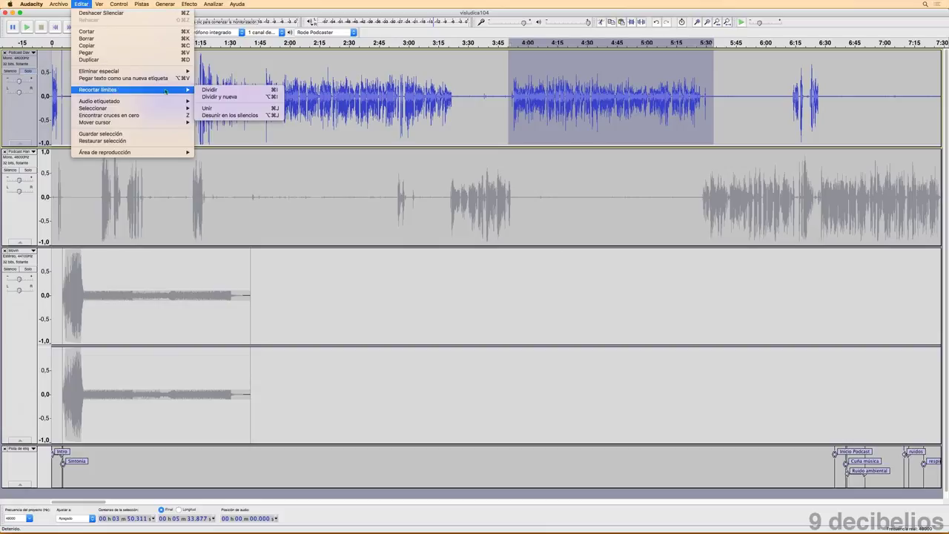
left_click(231, 97)
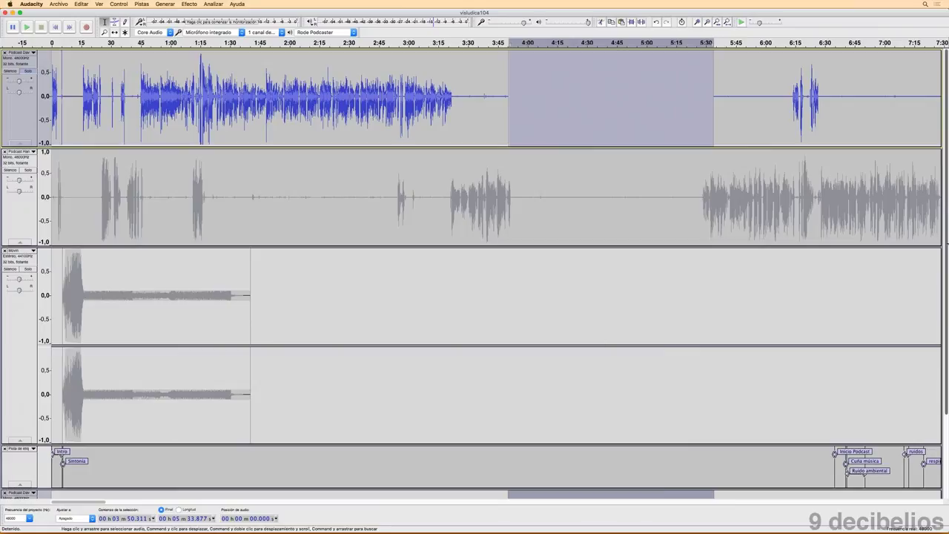
- Move the newly split track up the track order so it sits directly below the first voice track
scroll(128, 403, "down", 3)
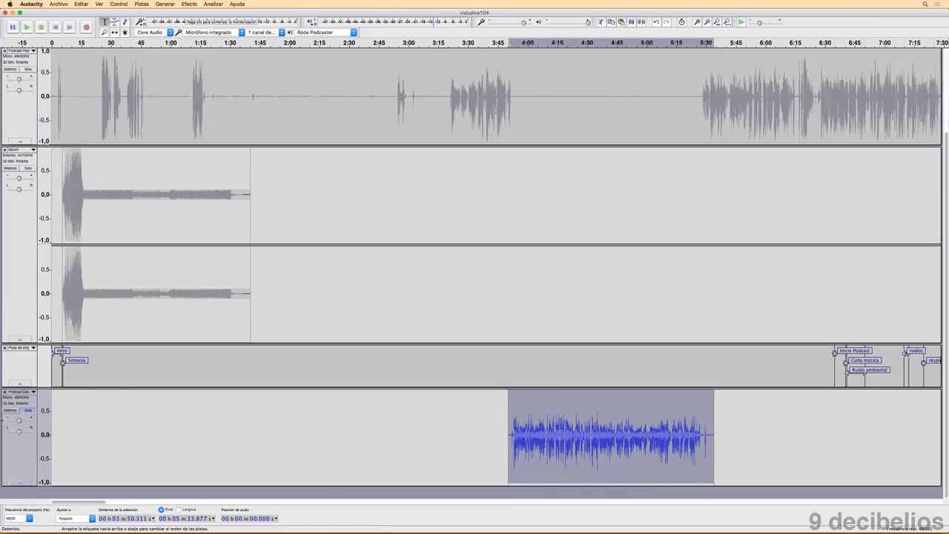
left_click_drag(4, 421, 21, 65)
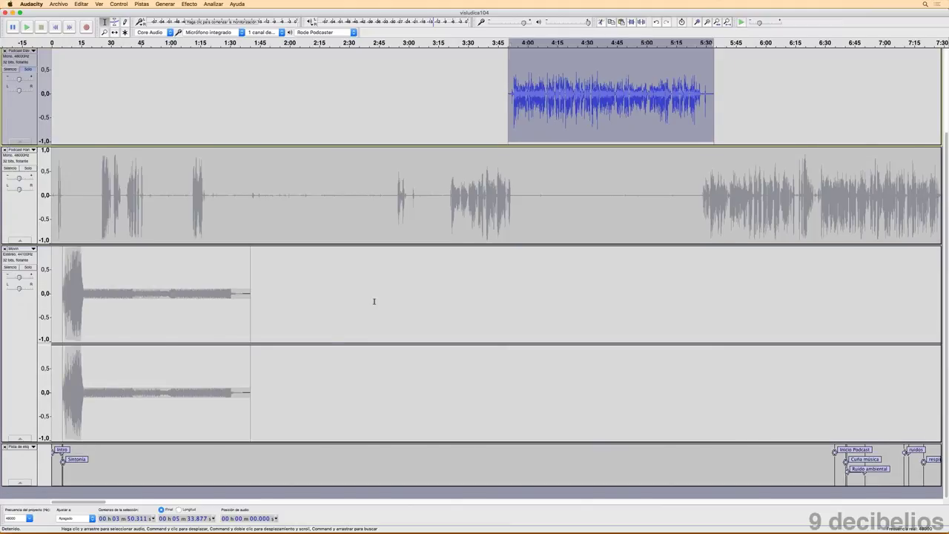
scroll(374, 301, "up", 3)
- Generate silence on the third track over the pause from about 3:55.9 to 5:26.6, and clear the selection
left_click(539, 292)
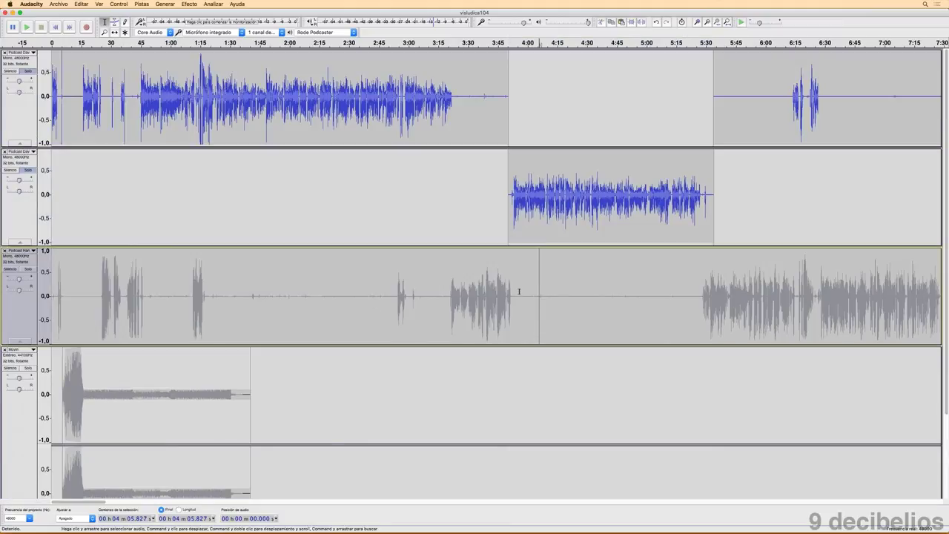
left_click_drag(520, 291, 698, 288)
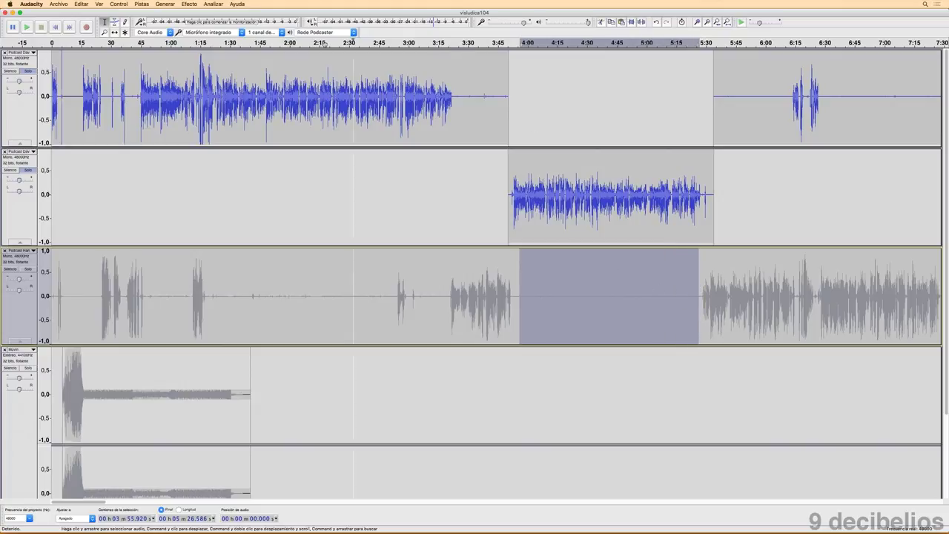
left_click(163, 4)
left_click(170, 42)
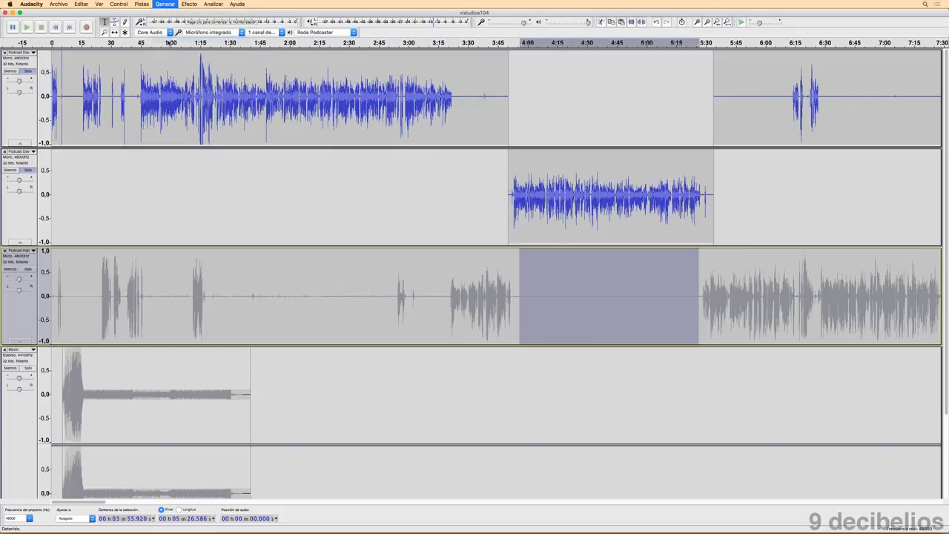
left_click(589, 297)
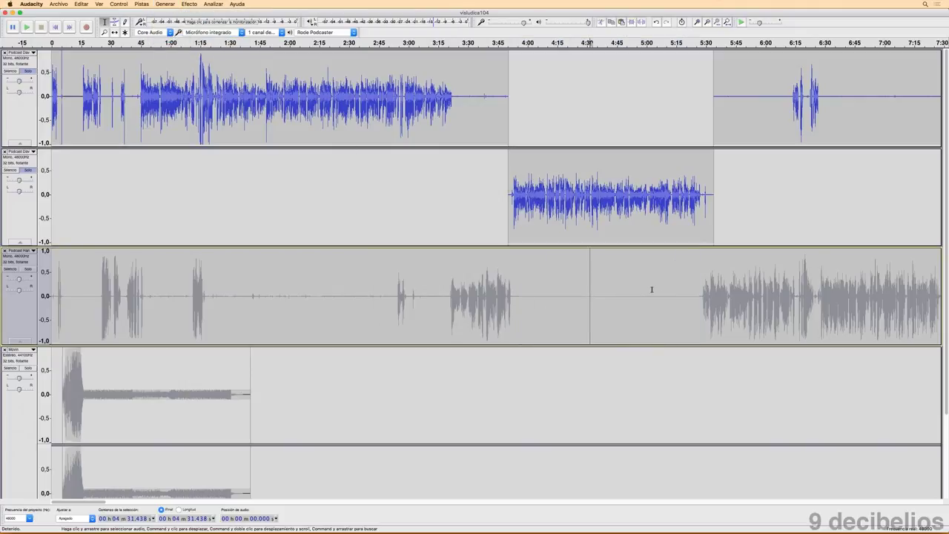